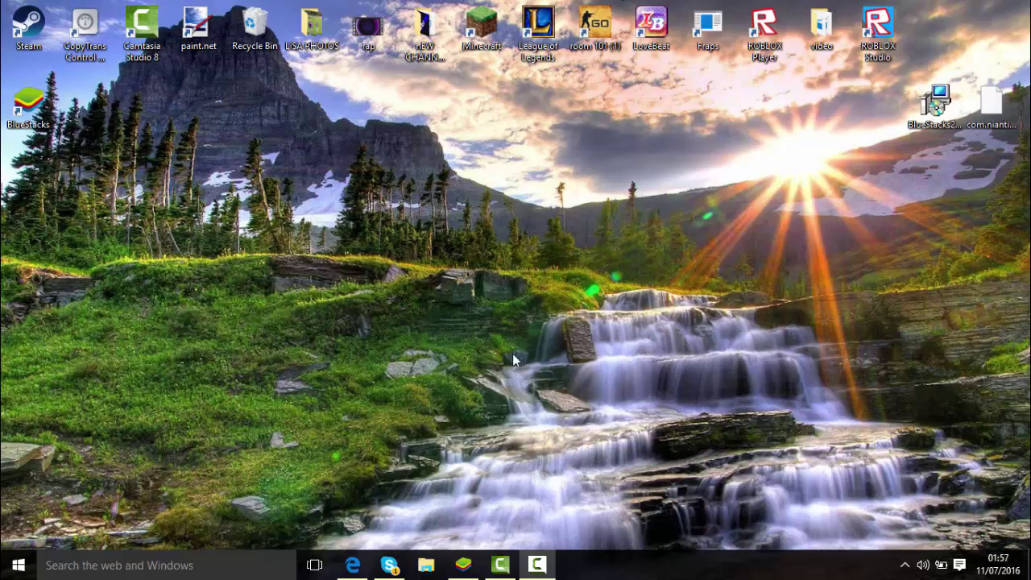
Step: Select the desktop icons, then bring up the browser and scroll through the Pokémon GO APK download page
{"action": "mouse_move", "coordinate": [676, 86]}
{"action": "left_mouse_down"}
{"action": "mouse_move", "coordinate": [881, 324]}
{"action": "mouse_move", "coordinate": [653, 84]}
{"action": "mouse_move", "coordinate": [925, 311]}
{"action": "mouse_move", "coordinate": [685, 79]}
{"action": "mouse_move", "coordinate": [886, 306]}
{"action": "mouse_move", "coordinate": [686, 81]}
{"action": "mouse_move", "coordinate": [875, 258]}
{"action": "mouse_move", "coordinate": [896, 298]}
{"action": "mouse_move", "coordinate": [693, 64]}
{"action": "mouse_move", "coordinate": [696, 77]}
{"action": "left_mouse_up"}
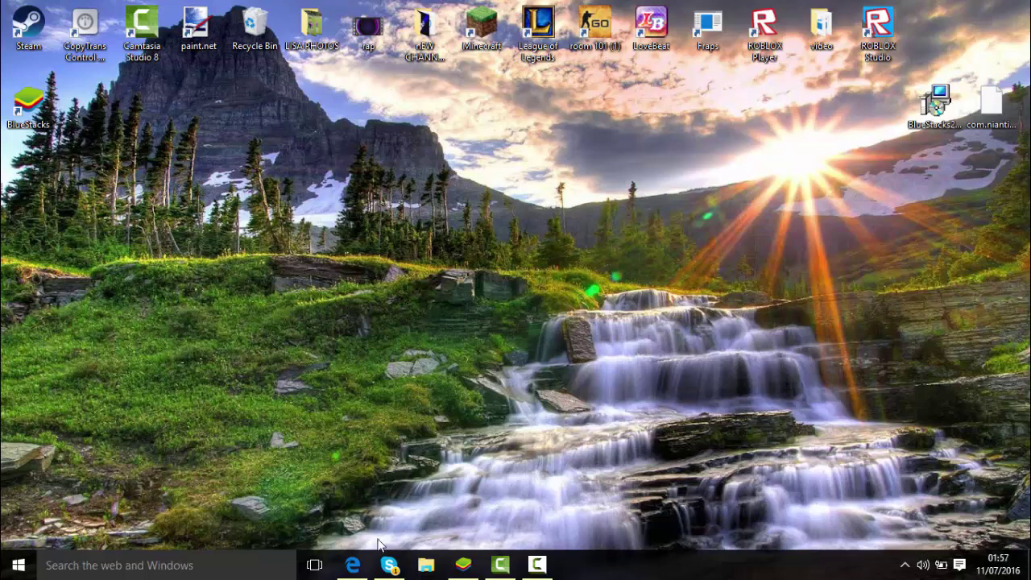
{"action": "left_click", "coordinate": [364, 572]}
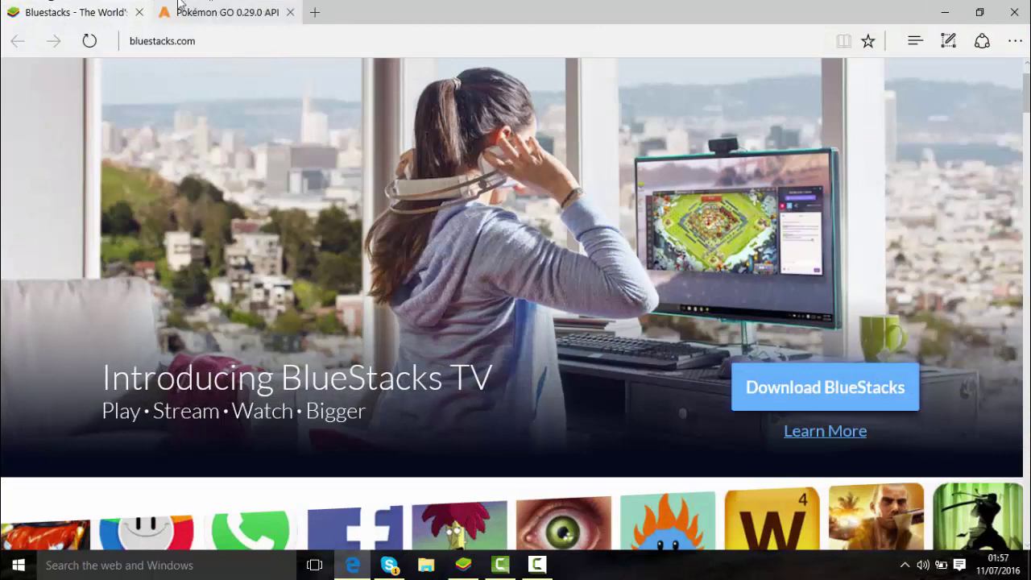
{"action": "left_click", "coordinate": [232, 12]}
{"action": "left_click", "coordinate": [76, 12]}
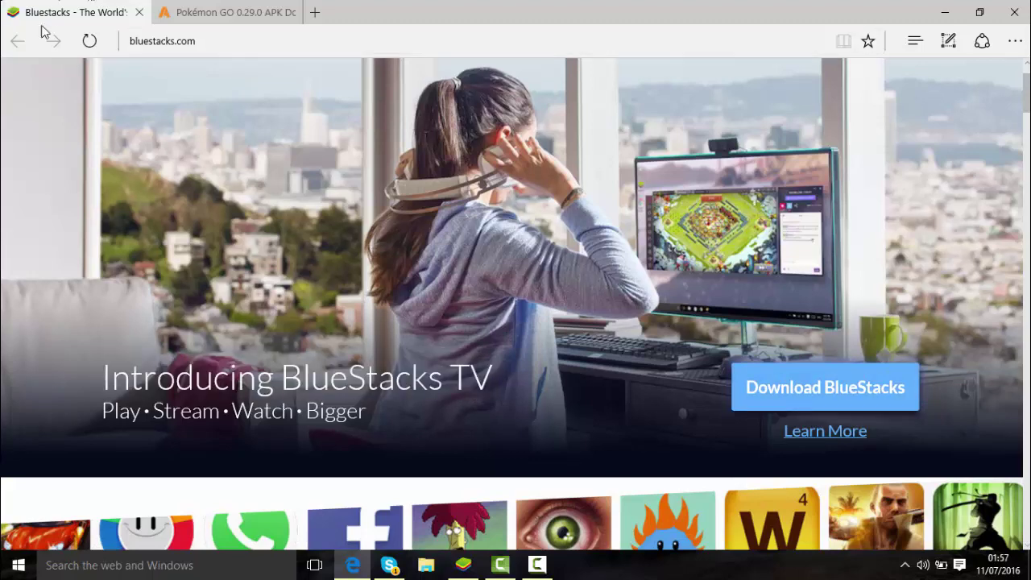
{"action": "left_click", "coordinate": [217, 12]}
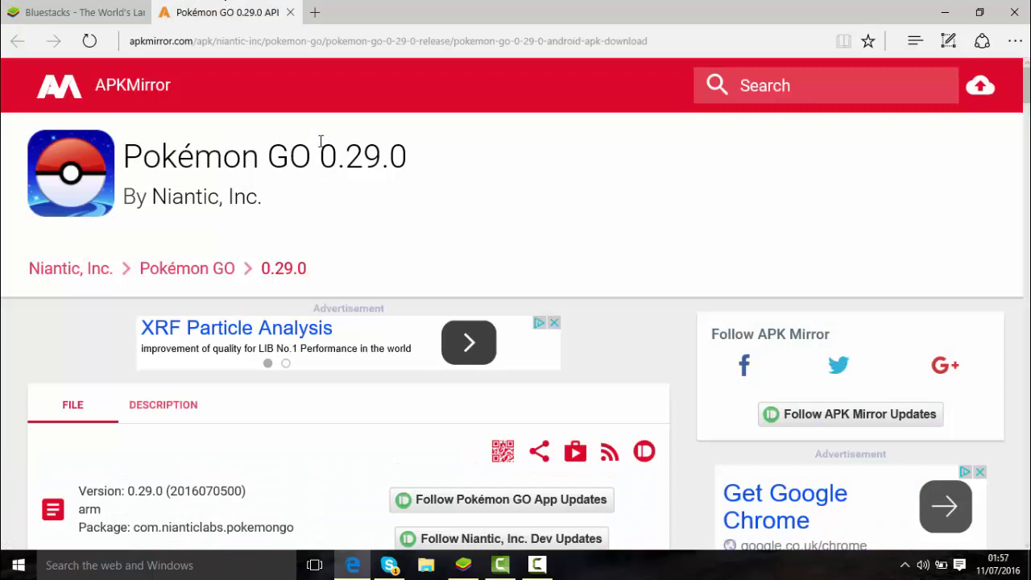
{"action": "scroll", "coordinate": [306, 266], "scroll_direction": "down", "scroll_amount": 2}
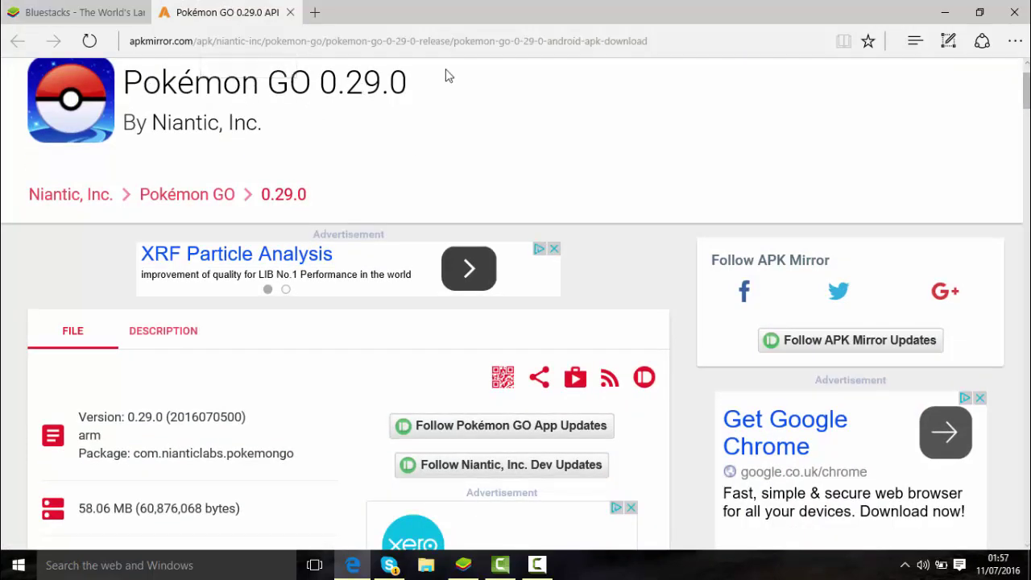
{"action": "scroll", "coordinate": [580, 219], "scroll_direction": "down", "scroll_amount": 5}
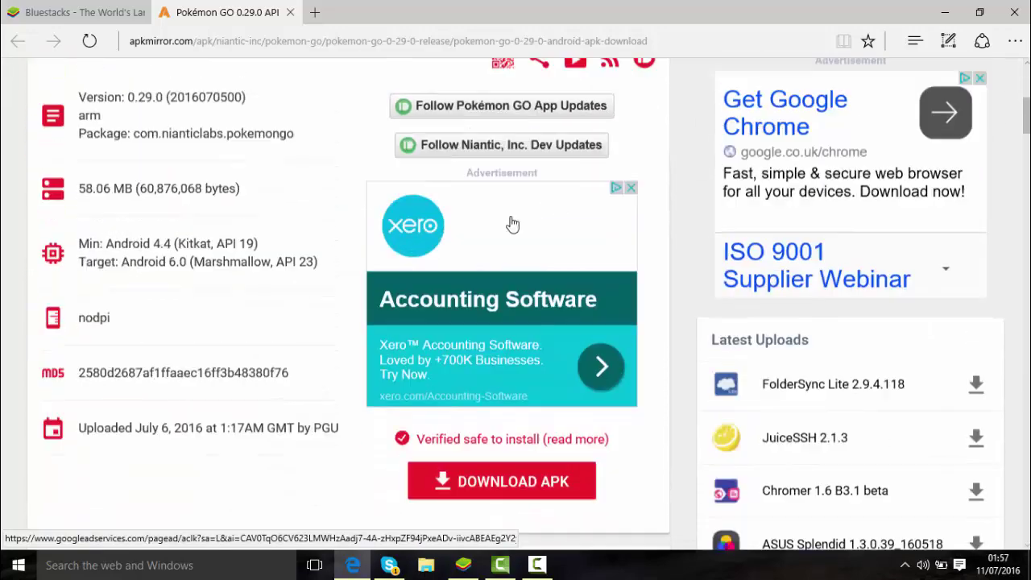
{"action": "scroll", "coordinate": [511, 223], "scroll_direction": "up", "scroll_amount": 3}
{"action": "scroll", "coordinate": [193, 290], "scroll_direction": "down", "scroll_amount": 1}
{"action": "scroll", "coordinate": [193, 290], "scroll_direction": "up", "scroll_amount": 4}
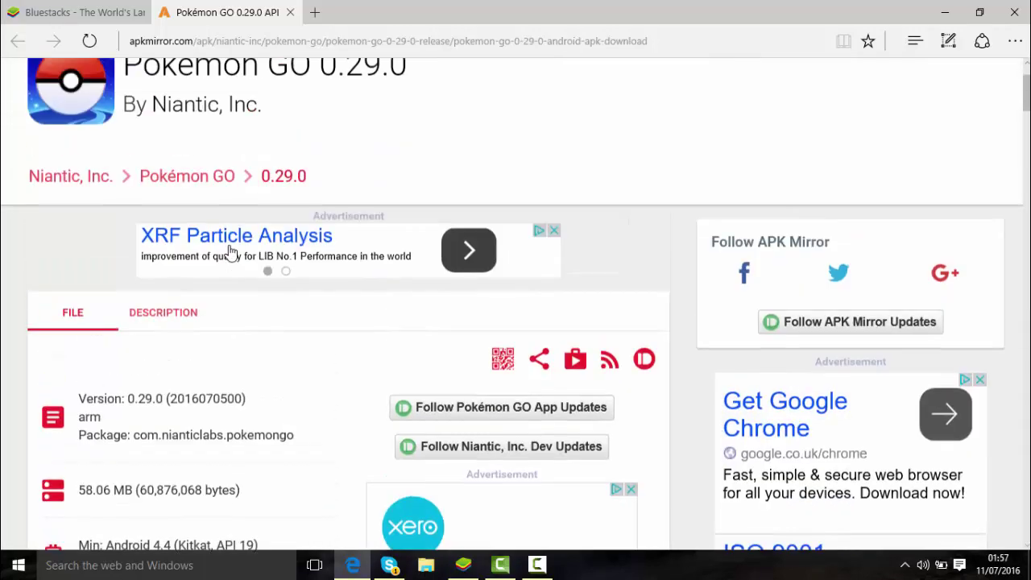
Step: Switch between the BlueStacks website and the Pokémon GO APK page, then minimize the browser
{"action": "left_click", "coordinate": [89, 6]}
{"action": "left_click", "coordinate": [197, 16]}
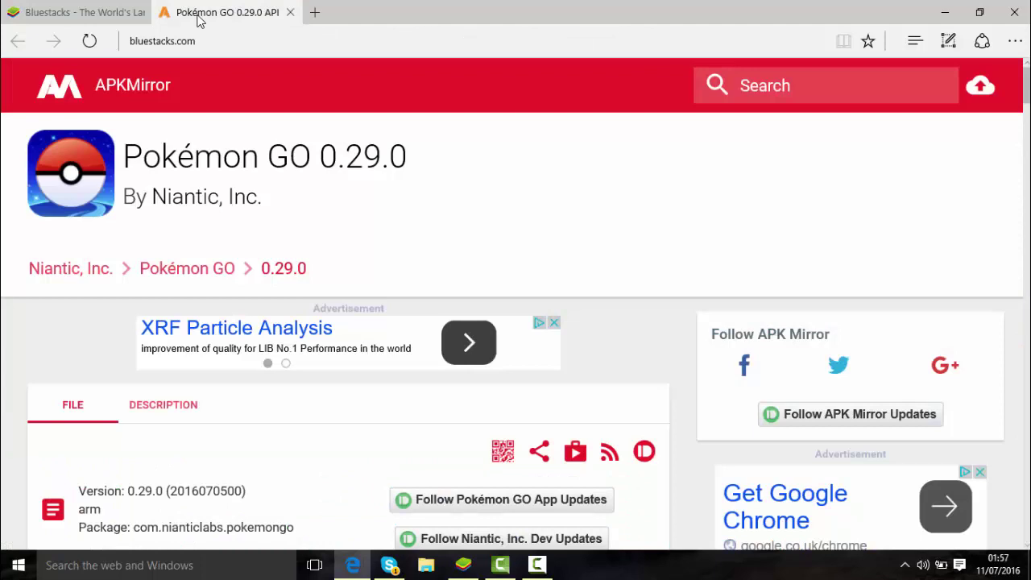
{"action": "left_click", "coordinate": [79, 10]}
{"action": "left_click", "coordinate": [241, 10]}
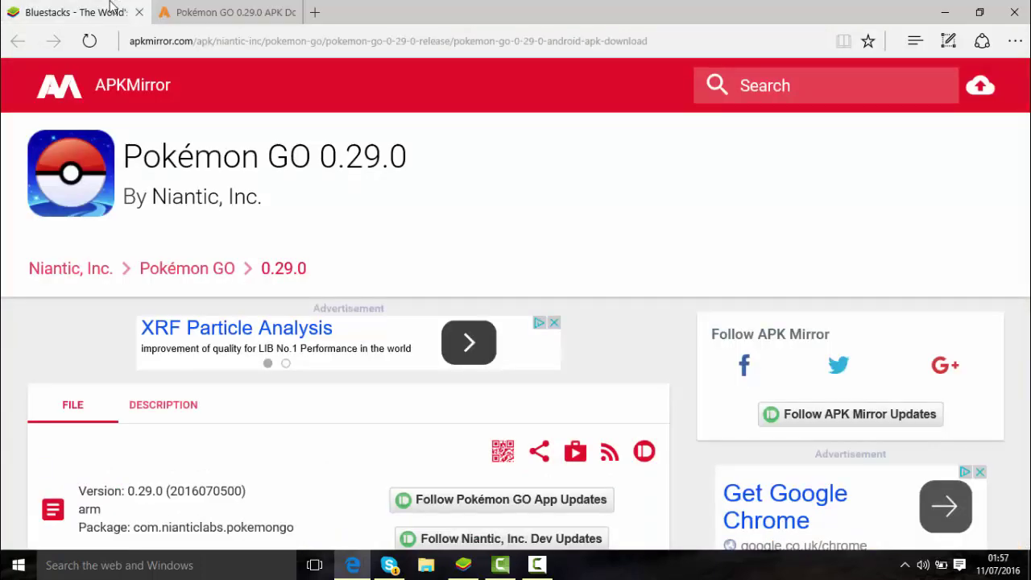
{"action": "left_click", "coordinate": [81, 12]}
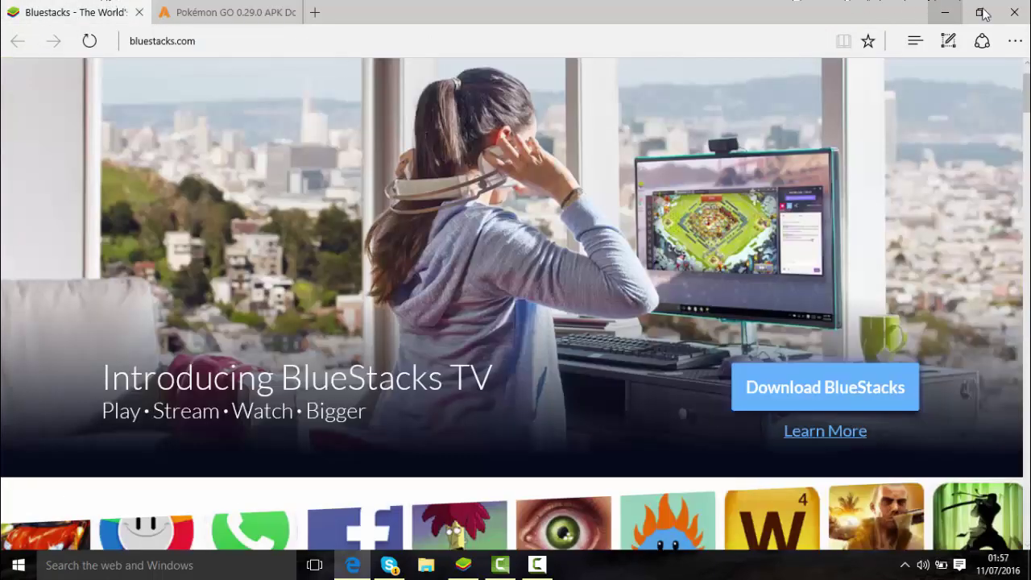
{"action": "left_click", "coordinate": [946, 14]}
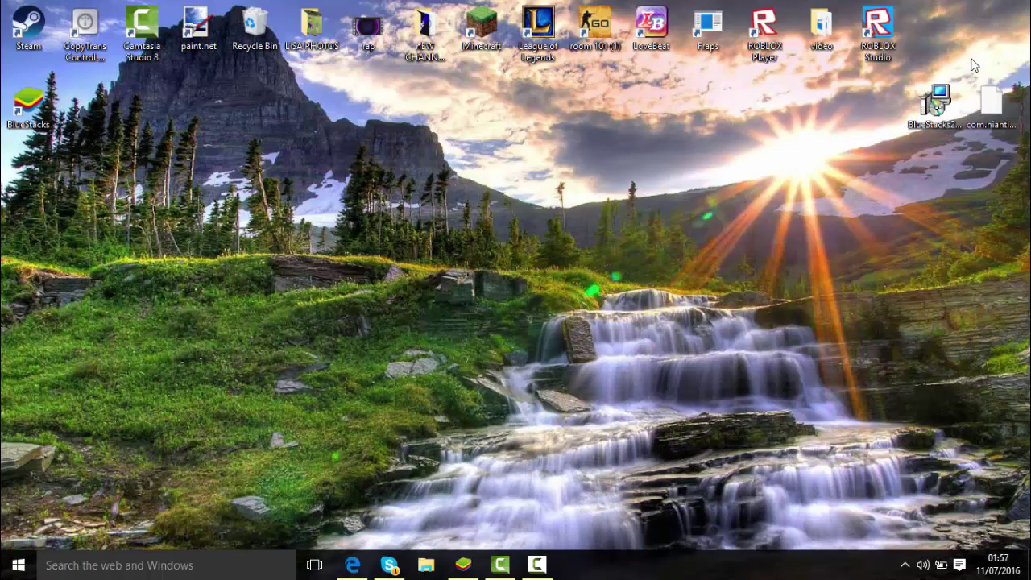
Step: Select the BlueStacks2 and APK file icons and drag the Pokémon GO APK toward BlueStacks
{"action": "left_click_drag", "start_coordinate": [951, 49], "coordinate": [1018, 146]}
{"action": "left_click_drag", "start_coordinate": [910, 211], "coordinate": [990, 38]}
{"action": "mouse_move", "coordinate": [959, 129]}
{"action": "left_mouse_down"}
{"action": "mouse_move", "coordinate": [947, 236]}
{"action": "mouse_move", "coordinate": [984, 6]}
{"action": "mouse_move", "coordinate": [934, 278]}
{"action": "left_mouse_up"}
{"action": "mouse_move", "coordinate": [930, 55]}
{"action": "left_mouse_down"}
{"action": "mouse_move", "coordinate": [967, 226]}
{"action": "mouse_move", "coordinate": [945, 64]}
{"action": "left_mouse_up"}
{"action": "left_click_drag", "start_coordinate": [118, 138], "coordinate": [5, 84]}
{"action": "mouse_move", "coordinate": [986, 113]}
{"action": "left_mouse_down"}
{"action": "mouse_move", "coordinate": [972, 190]}
{"action": "mouse_move", "coordinate": [983, 153]}
{"action": "mouse_move", "coordinate": [580, 250]}
{"action": "mouse_move", "coordinate": [30, 105]}
{"action": "left_mouse_up"}
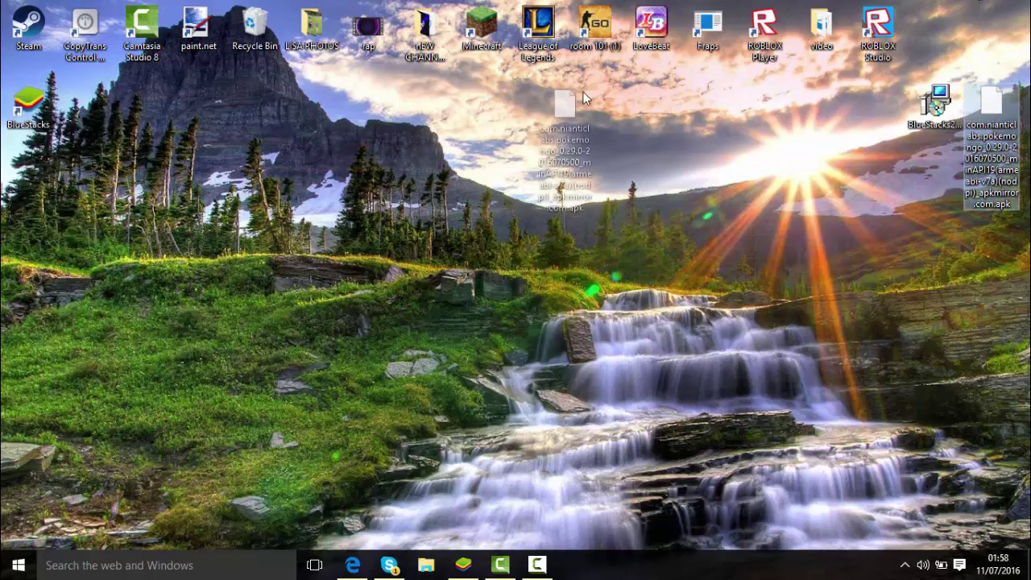
Step: Open BlueStacks on the Pokémon GO game and rotate the scene around the trainer
{"action": "left_click", "coordinate": [472, 567]}
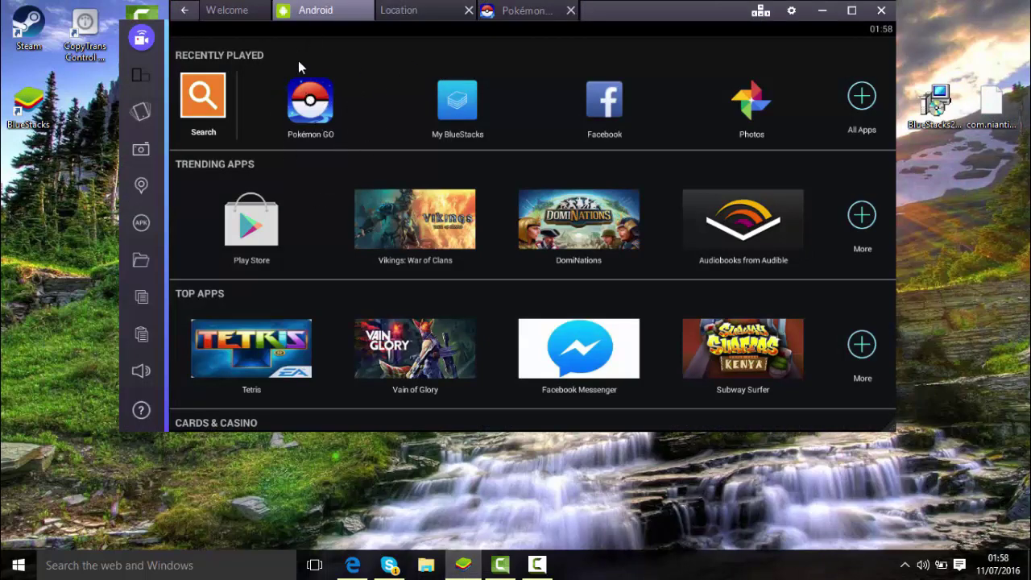
{"action": "left_click", "coordinate": [516, 10]}
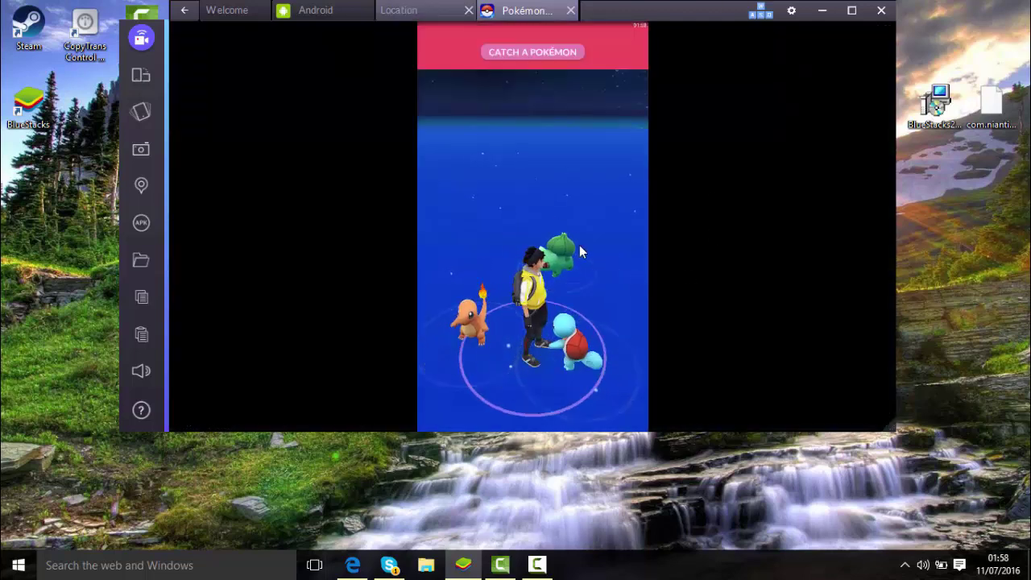
{"action": "mouse_move", "coordinate": [579, 245]}
{"action": "left_mouse_down"}
{"action": "mouse_move", "coordinate": [608, 145]}
{"action": "mouse_move", "coordinate": [448, 152]}
{"action": "mouse_move", "coordinate": [554, 380]}
{"action": "mouse_move", "coordinate": [420, 427]}
{"action": "mouse_move", "coordinate": [445, 206]}
{"action": "mouse_move", "coordinate": [576, 163]}
{"action": "mouse_move", "coordinate": [509, 300]}
{"action": "mouse_move", "coordinate": [621, 201]}
{"action": "mouse_move", "coordinate": [380, 403]}
{"action": "mouse_move", "coordinate": [493, 218]}
{"action": "mouse_move", "coordinate": [495, 310]}
{"action": "mouse_move", "coordinate": [553, 188]}
{"action": "mouse_move", "coordinate": [613, 423]}
{"action": "left_mouse_up"}
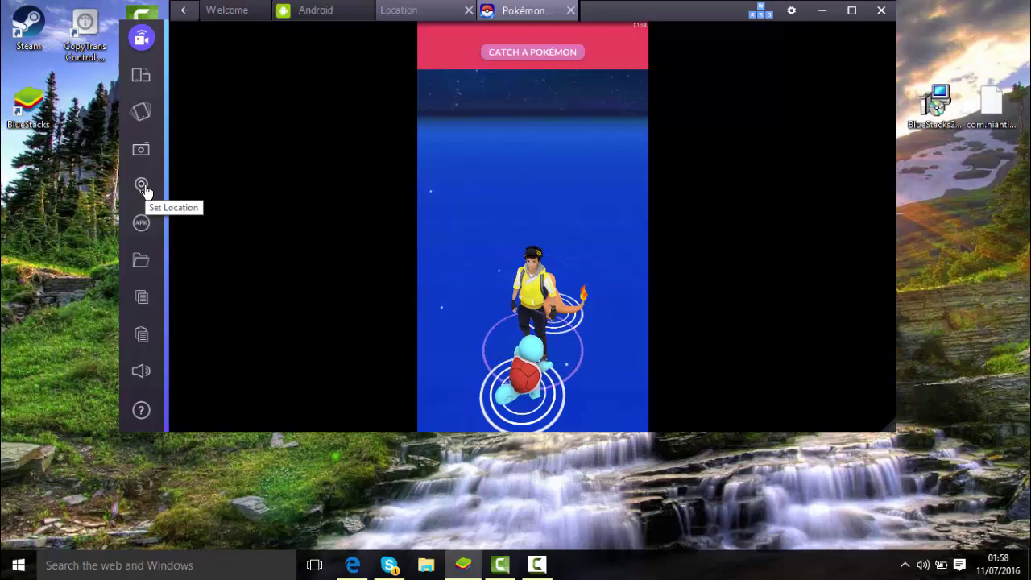
Step: In the Location Provider map, search for the address 'united states'
{"action": "left_click", "coordinate": [402, 16]}
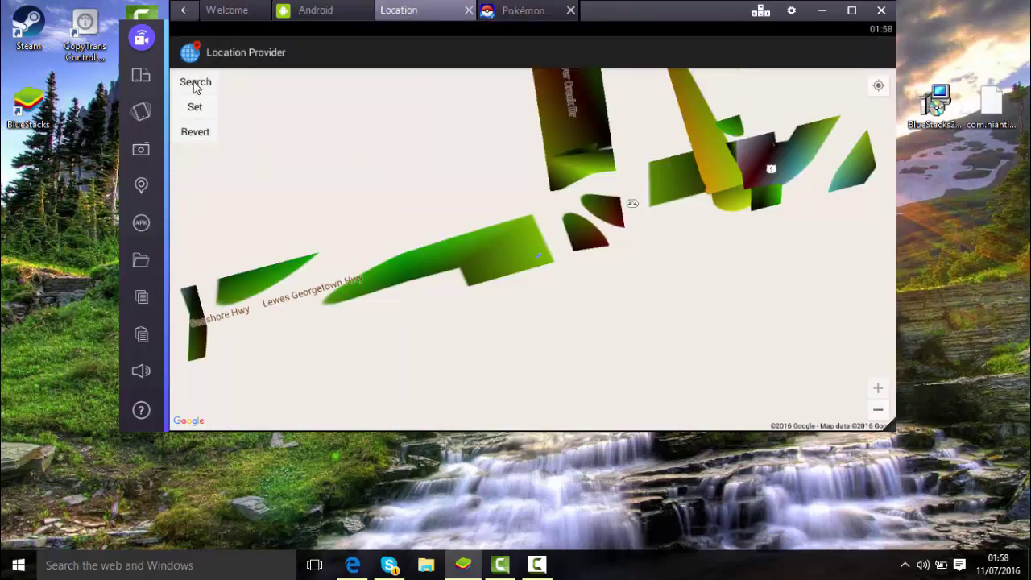
{"action": "left_click", "coordinate": [195, 83]}
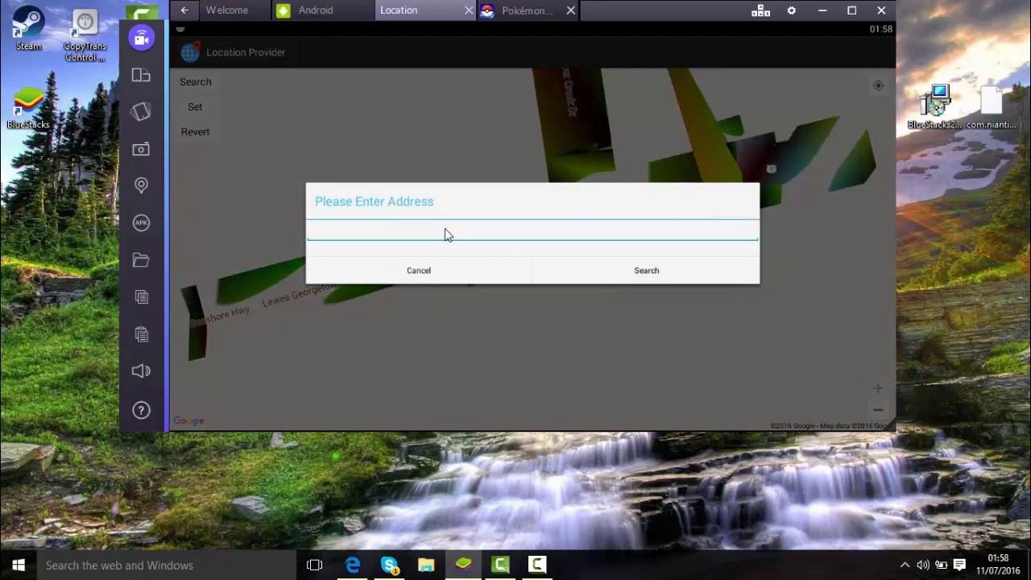
{"action": "type", "text": "united states"}
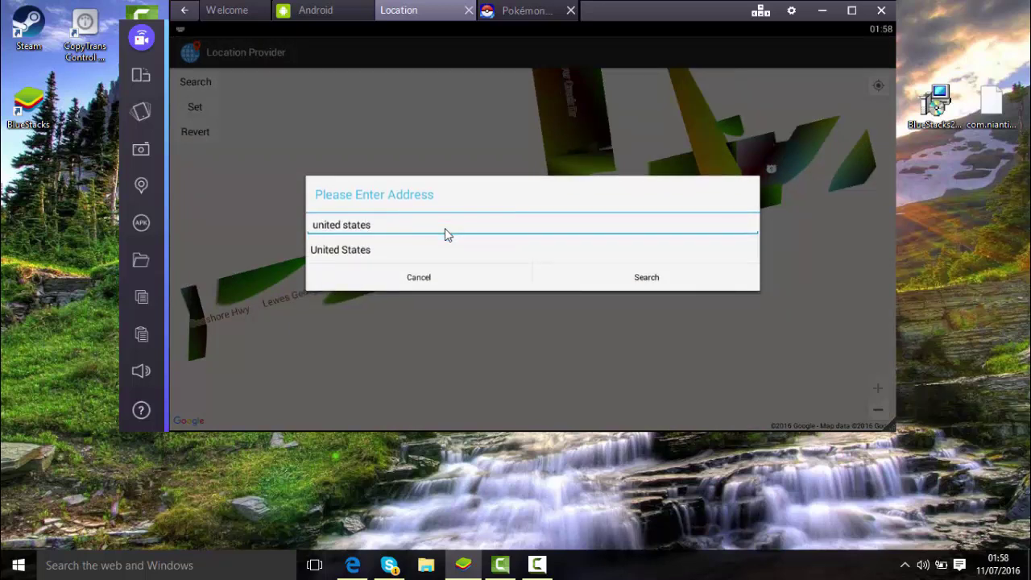
{"action": "left_click", "coordinate": [408, 252]}
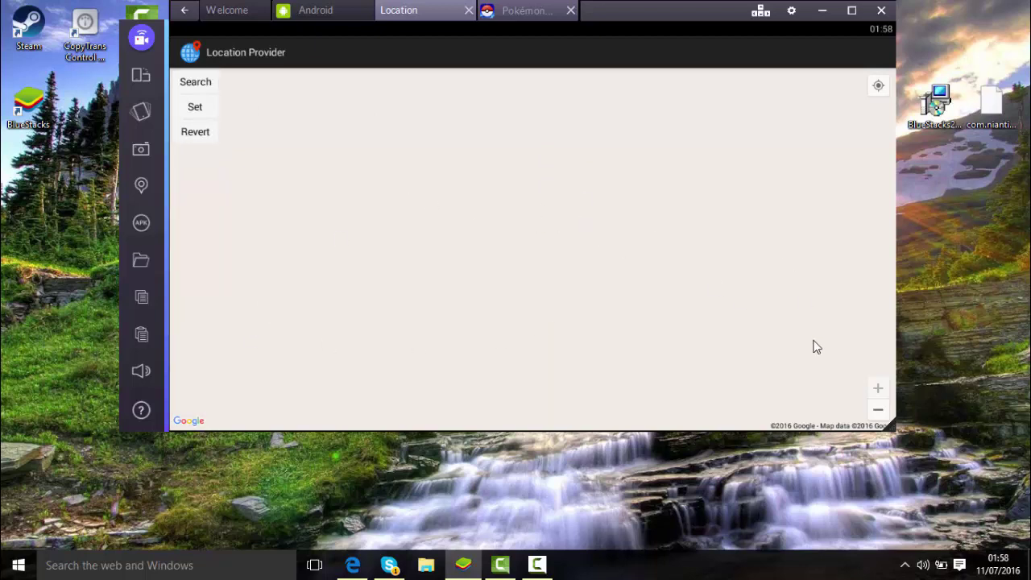
Step: Zoom the map out five levels, pan toward Joplin, then zoom in and centre on Miami
{"action": "left_click", "coordinate": [878, 411]}
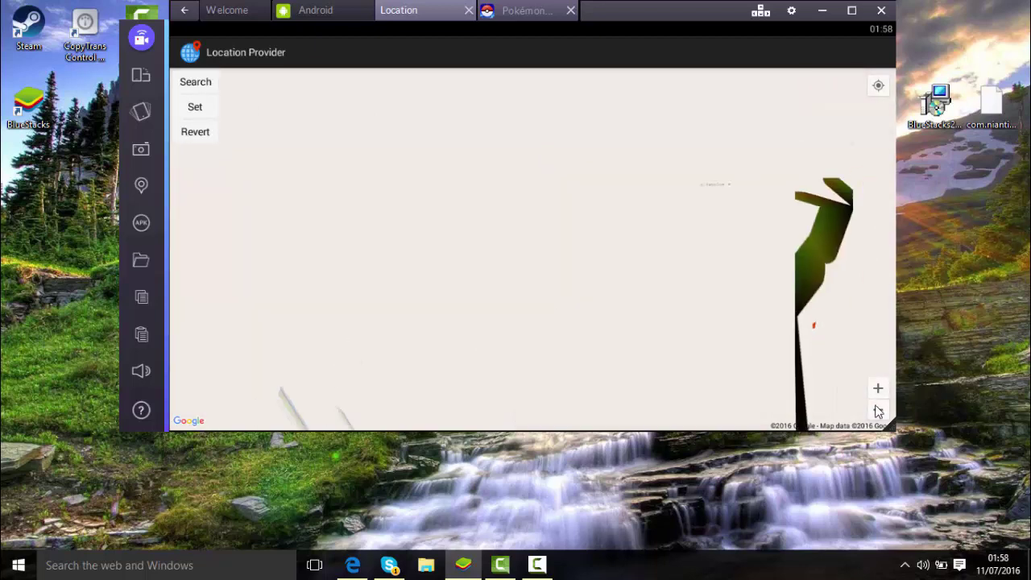
{"action": "left_click", "coordinate": [878, 411]}
{"action": "left_click", "coordinate": [878, 411]}
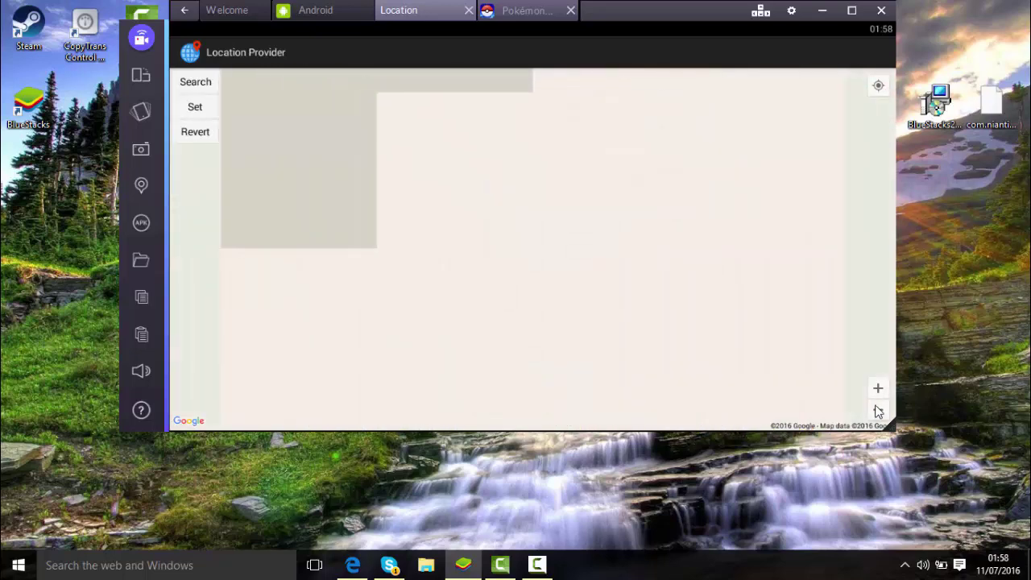
{"action": "left_click", "coordinate": [878, 411]}
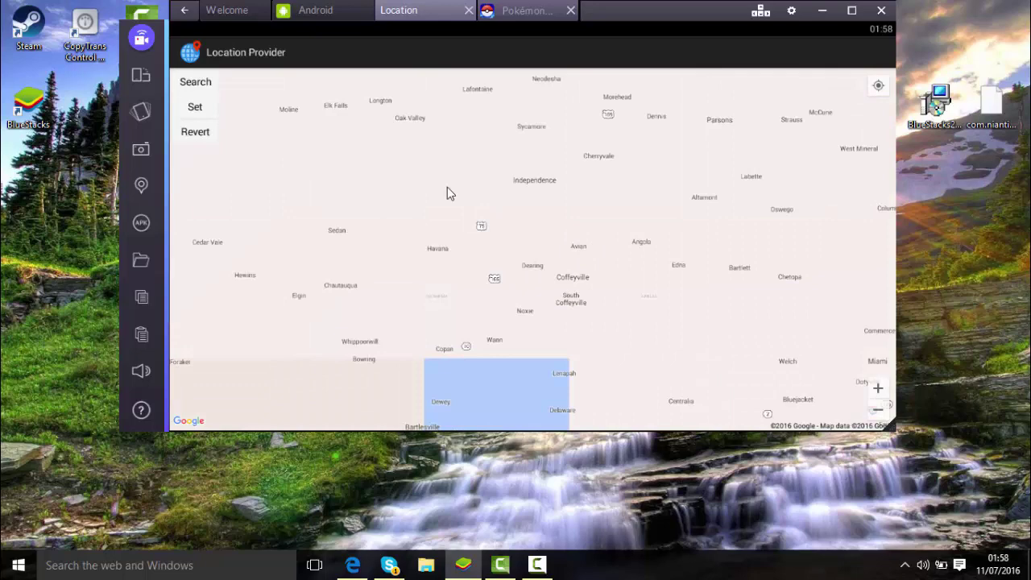
{"action": "left_click", "coordinate": [878, 410]}
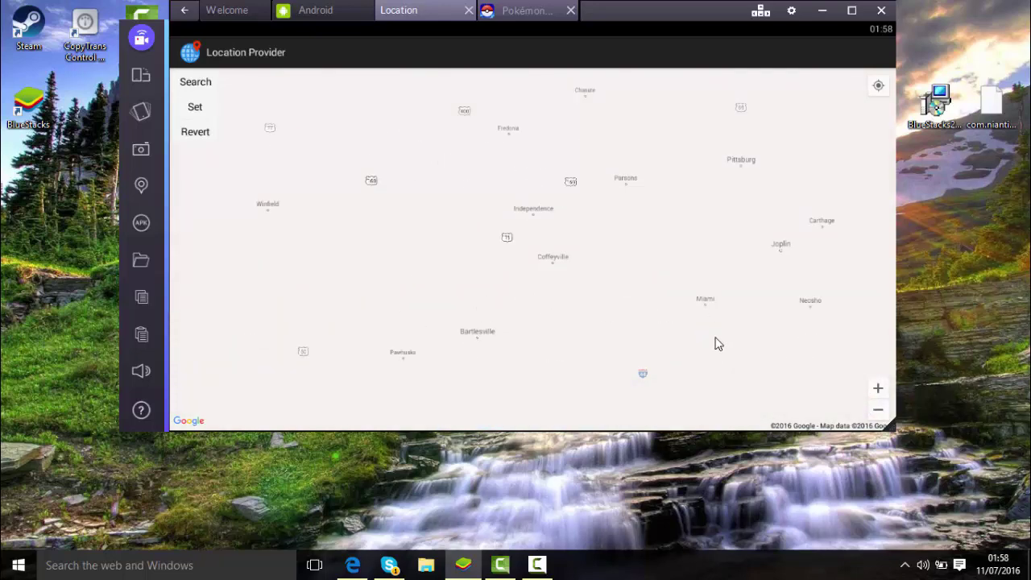
{"action": "left_click_drag", "start_coordinate": [701, 331], "coordinate": [538, 239]}
{"action": "left_click_drag", "start_coordinate": [596, 201], "coordinate": [677, 285]}
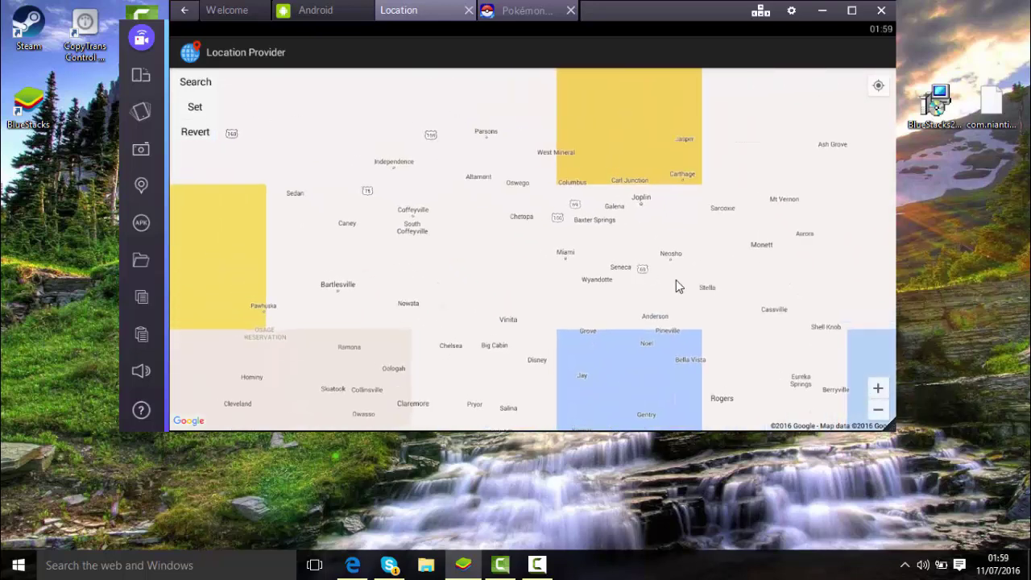
{"action": "left_click", "coordinate": [878, 390]}
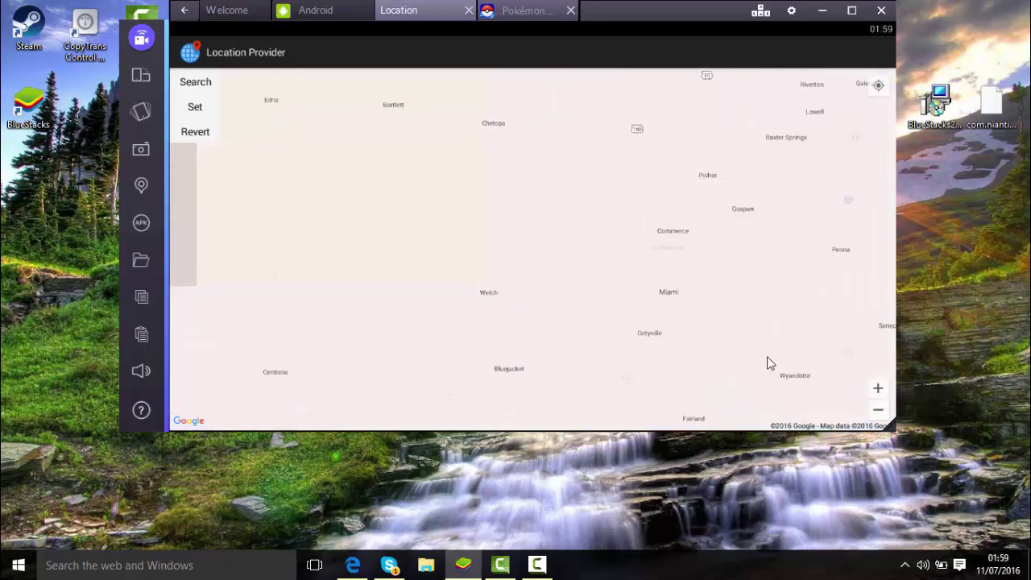
{"action": "left_click_drag", "start_coordinate": [769, 361], "coordinate": [704, 334]}
{"action": "left_click", "coordinate": [878, 390]}
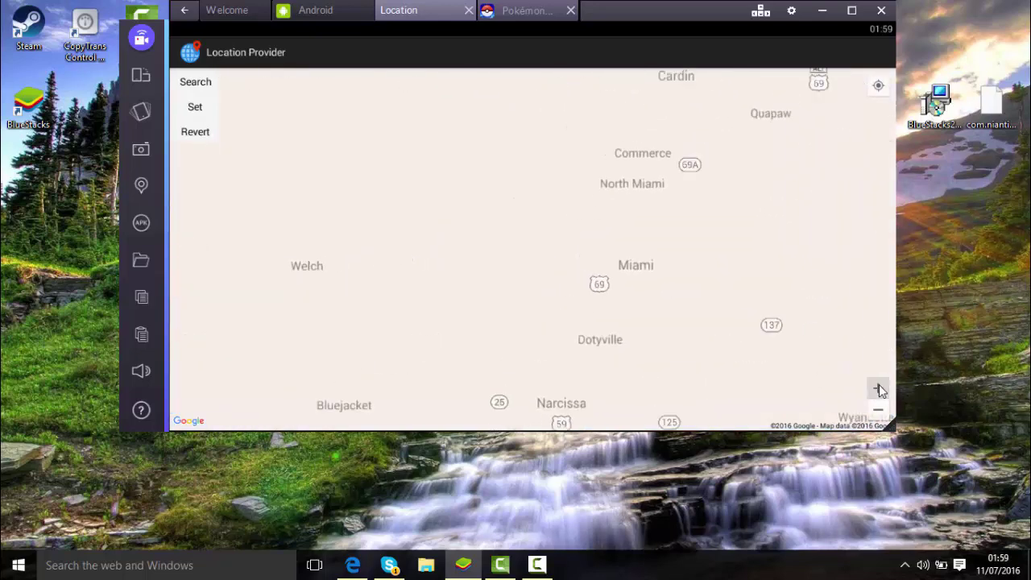
{"action": "left_click", "coordinate": [878, 390]}
{"action": "left_click_drag", "start_coordinate": [637, 309], "coordinate": [407, 227]}
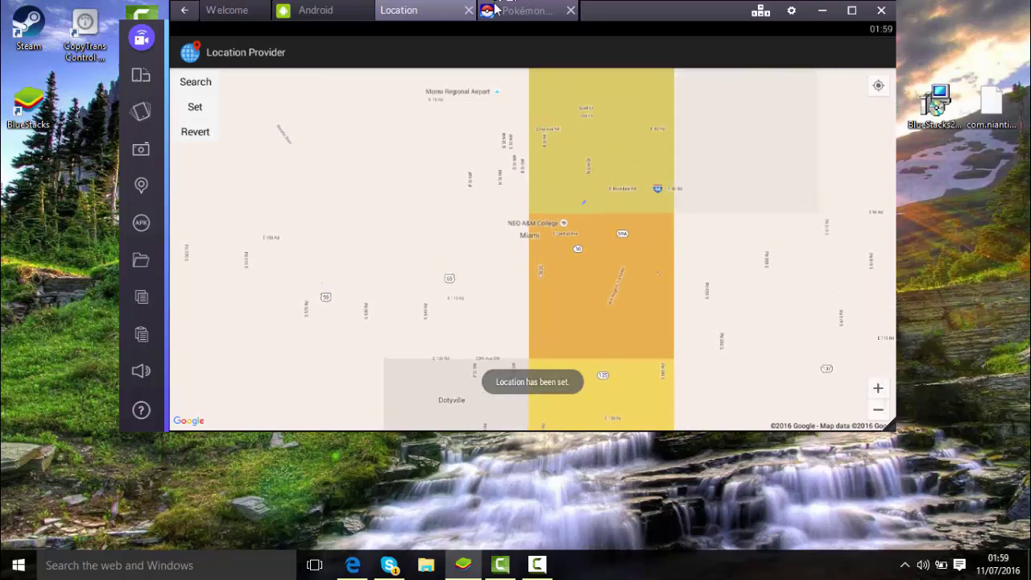
Step: Go back to the Pokémon GO tab to see the trainer at the Miami location
{"action": "left_click", "coordinate": [518, 11]}
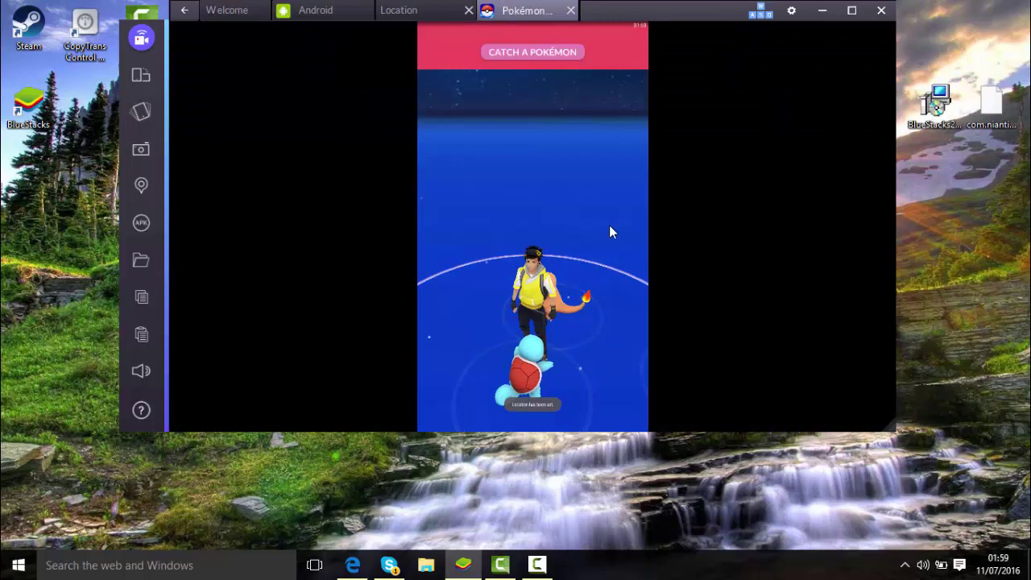